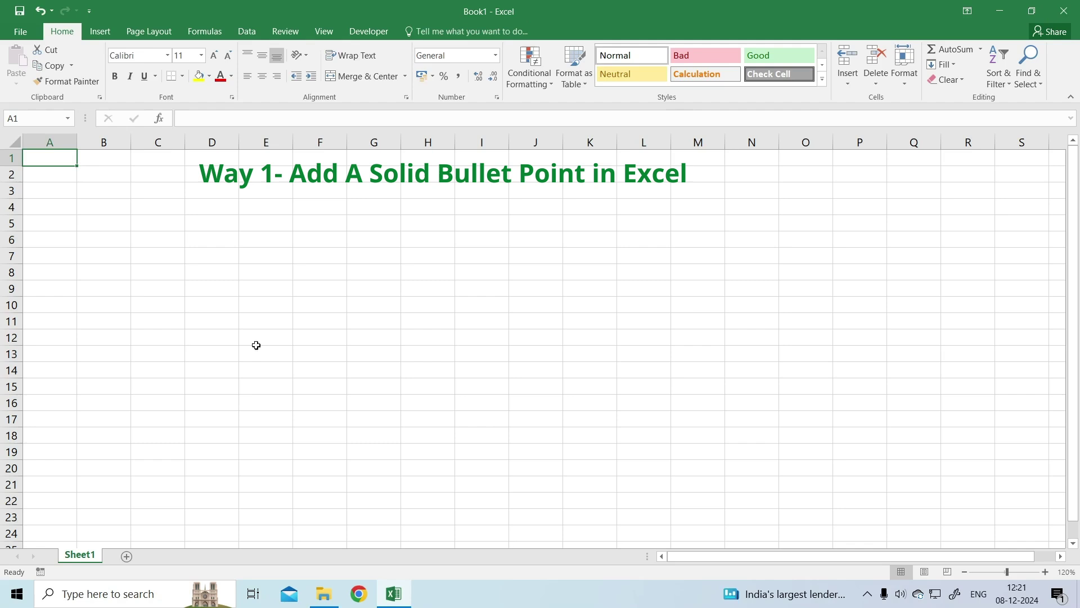
Step: Enter a solid bullet (•) in cell A2 using Alt+7 on the numeric keypad
click(43, 172)
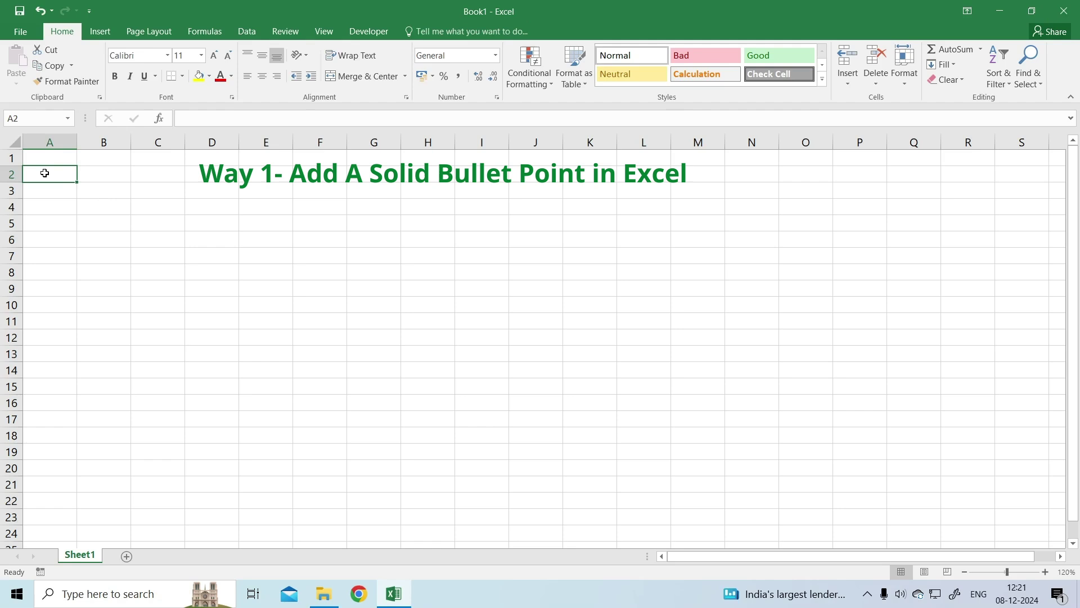
key(alt+KP_7)
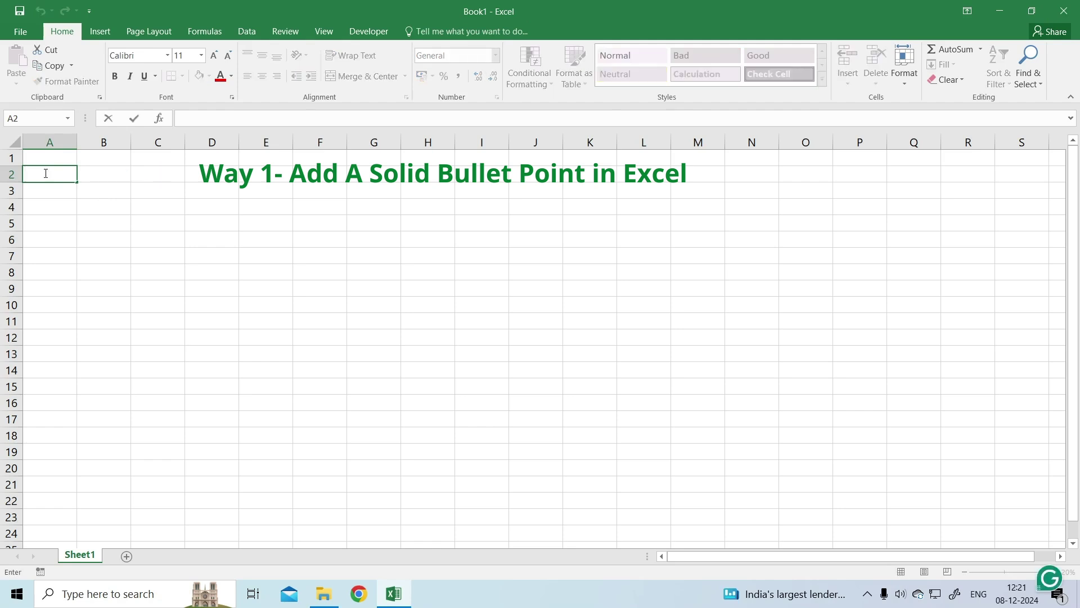
click(63, 174)
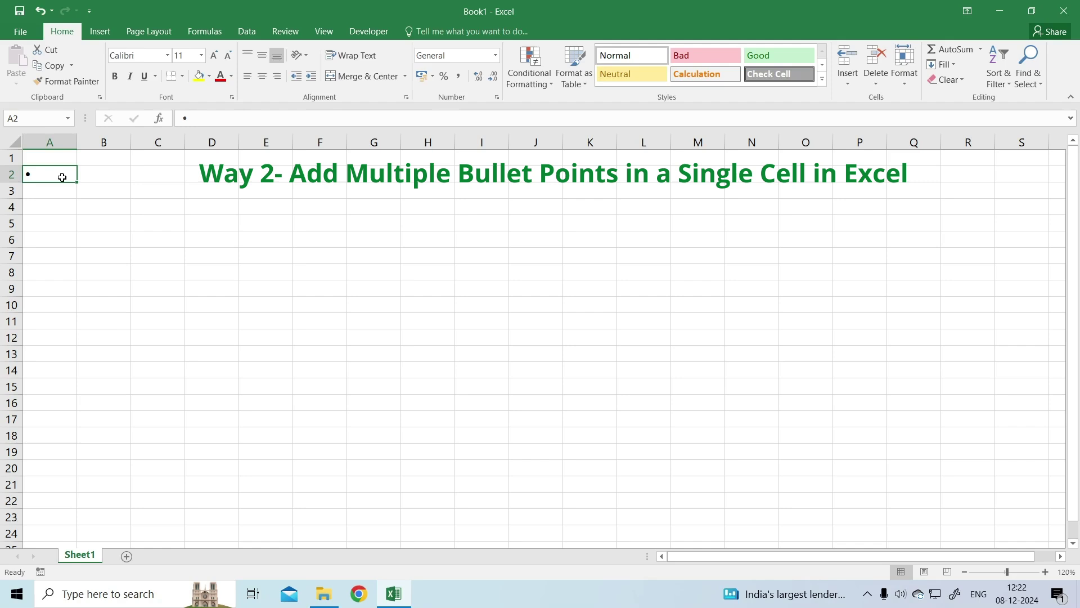
Step: Fill cell A4 with two bulleted lines, '• Item1' and '• item 2', separated by Alt+Enter
click(62, 206)
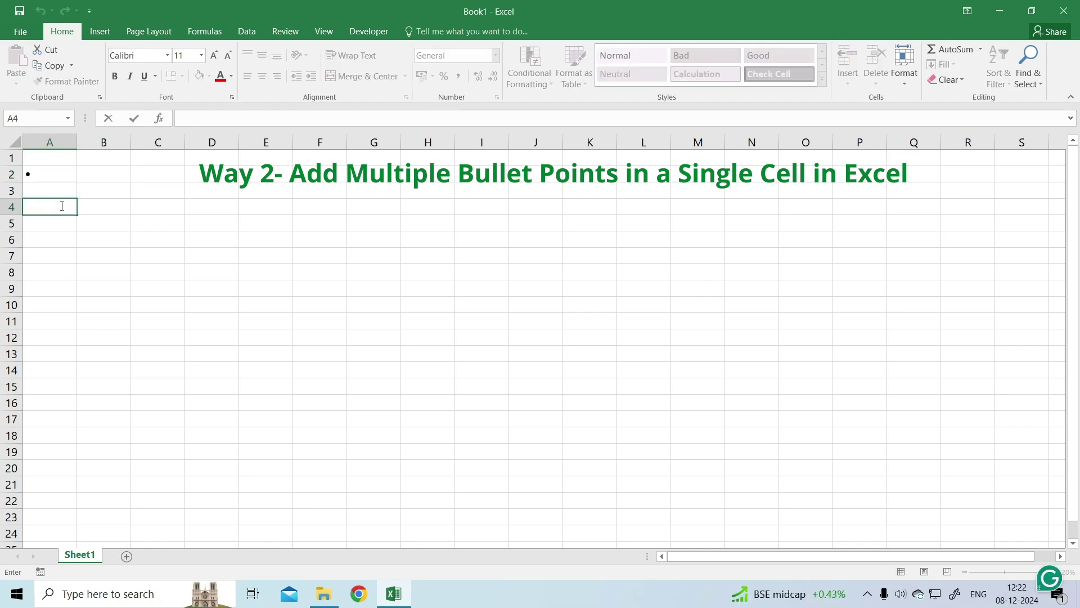
key(alt+Return)
key(ctrl+Return)
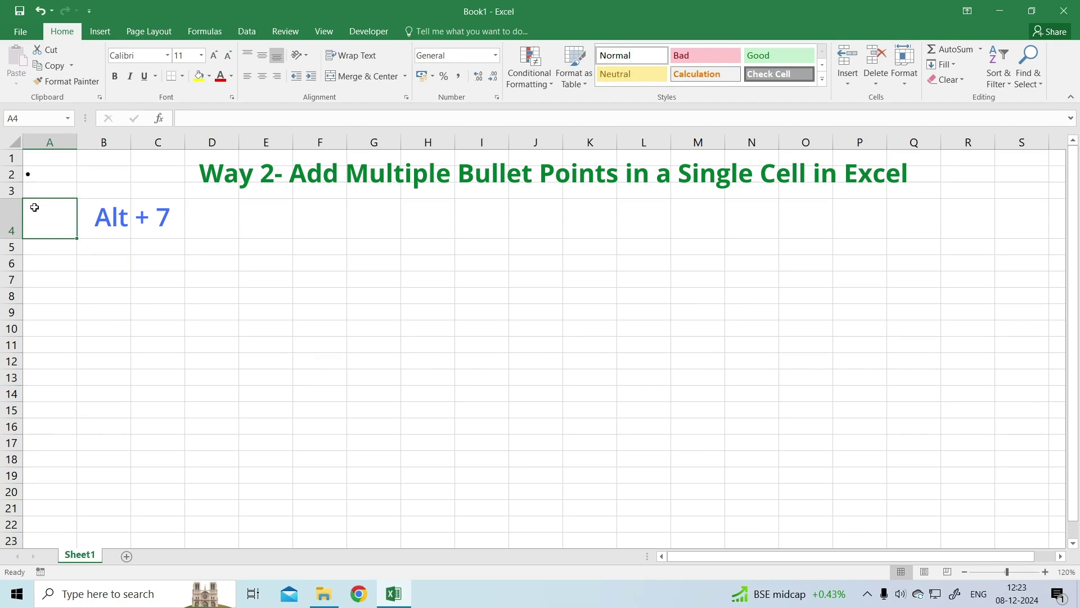
key(alt+7)
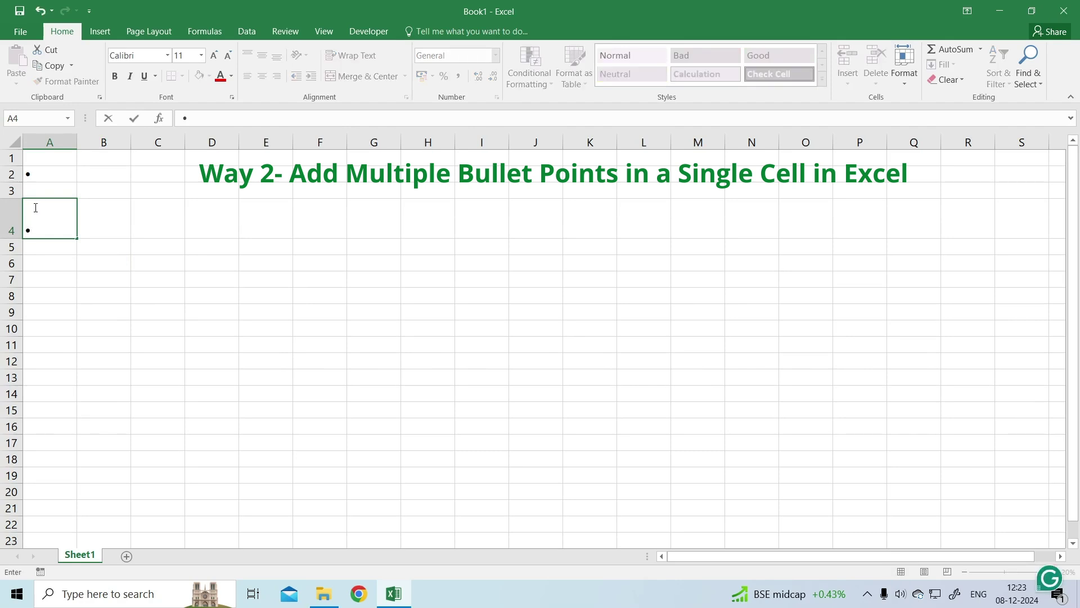
text(Item1)
key(alt+Return)
text(• item 2)
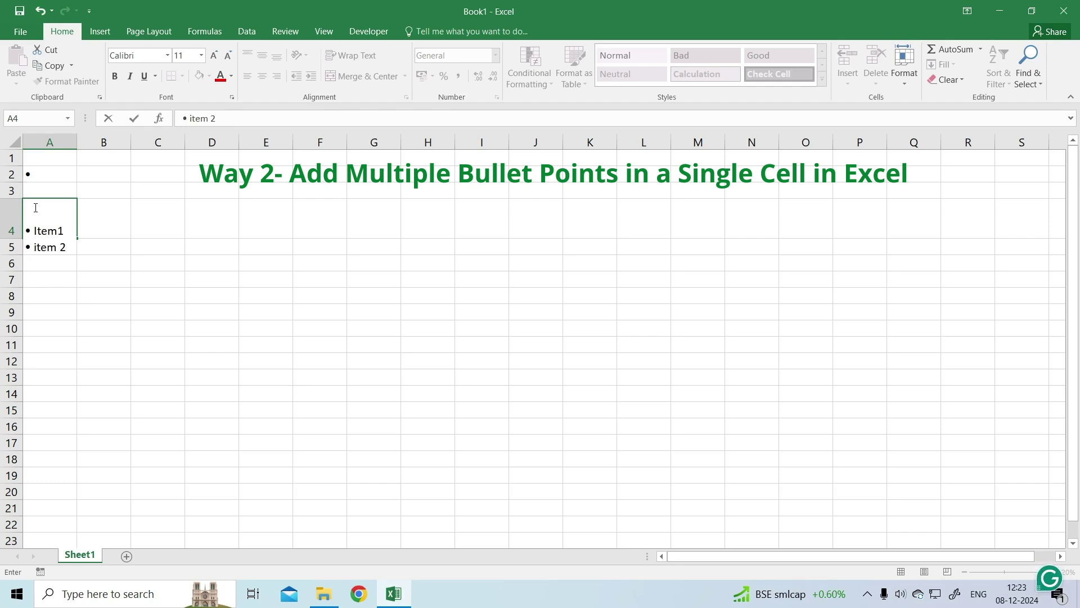
key(alt)
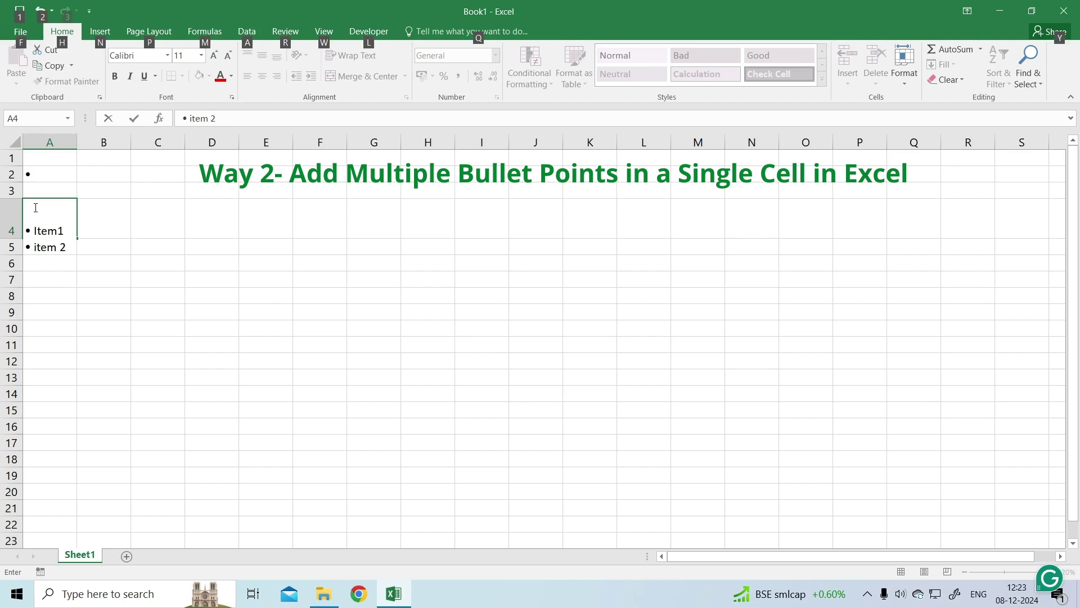
key(ctrl+Return)
click(119, 345)
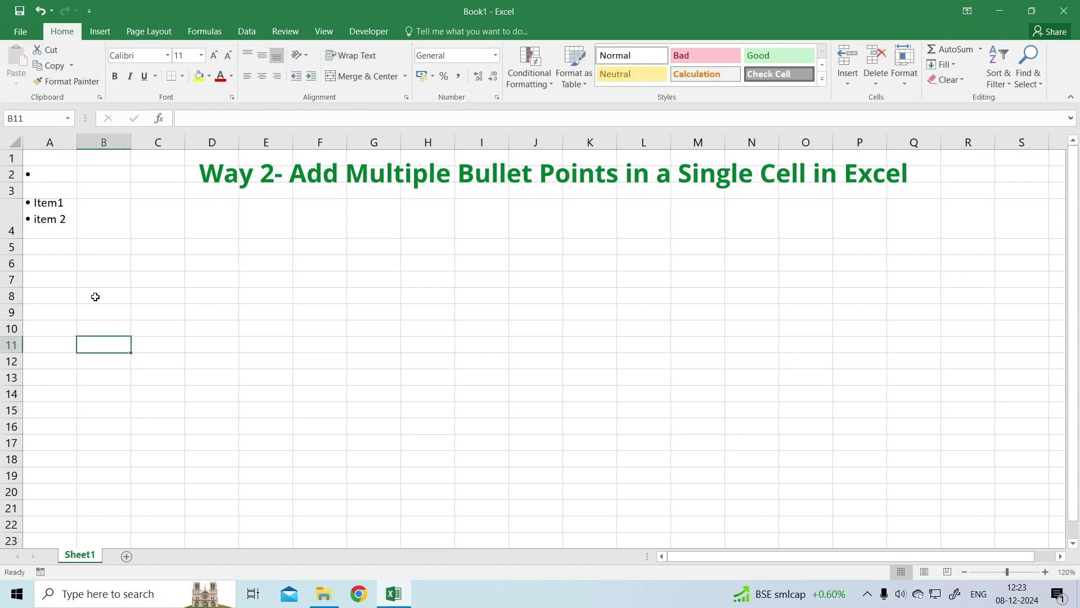
Step: Select cell A6 and bring up the Insert ribbon commands
click(64, 224)
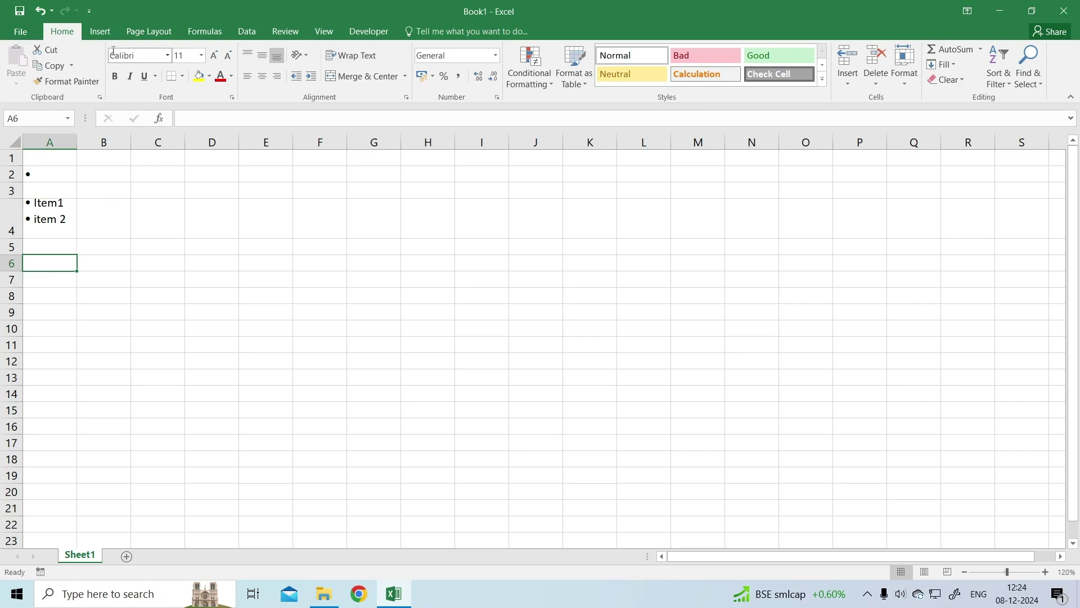
click(102, 32)
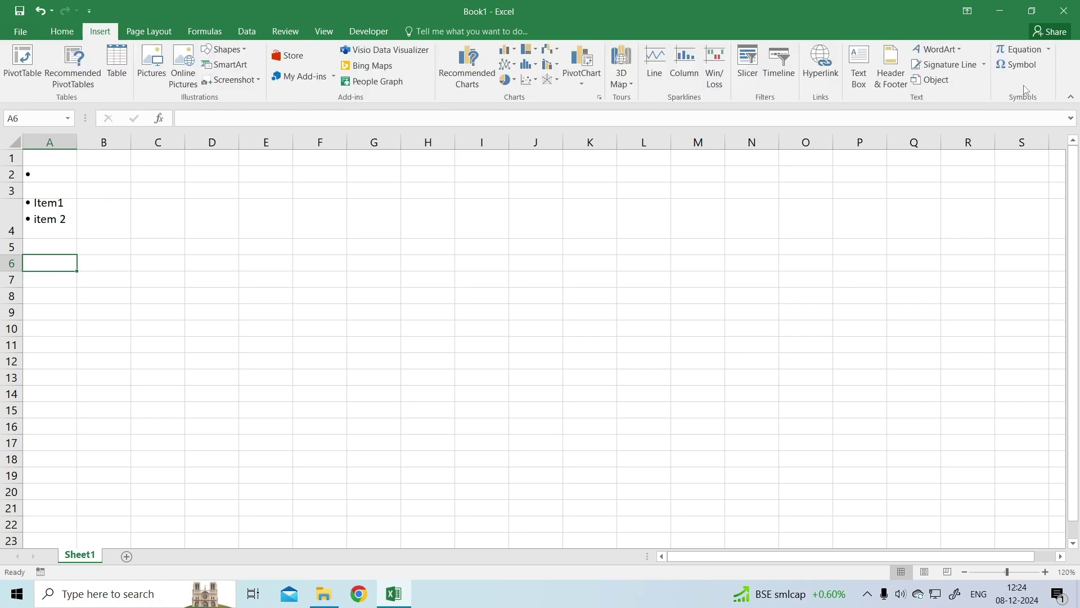
Step: Insert the Bullet symbol into A6 by entering character code 2022 in the Symbol dialog
click(1019, 70)
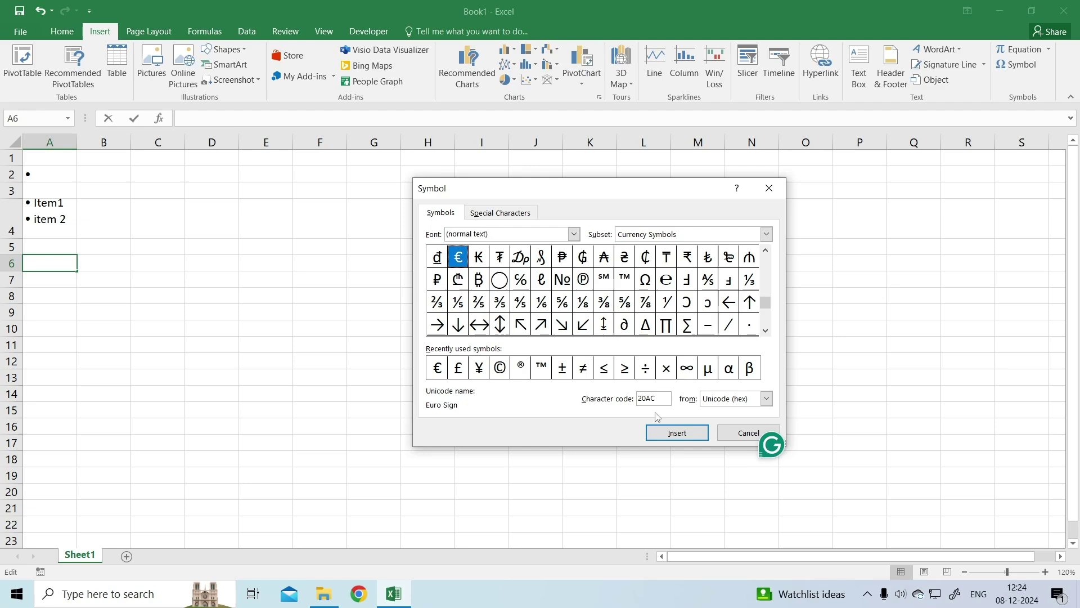
drag(658, 400, 613, 400)
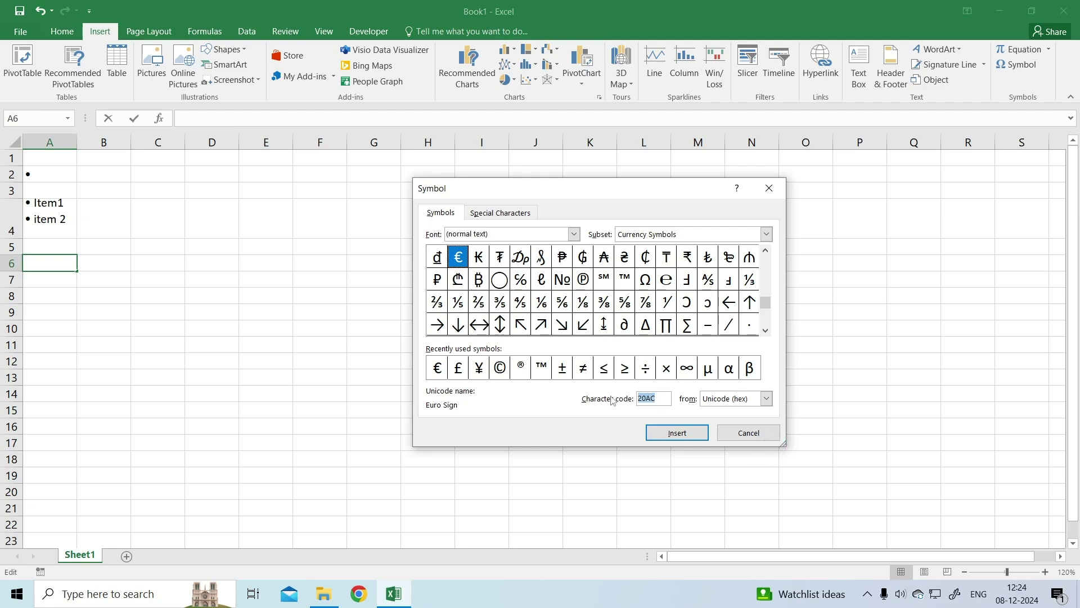
text(2022)
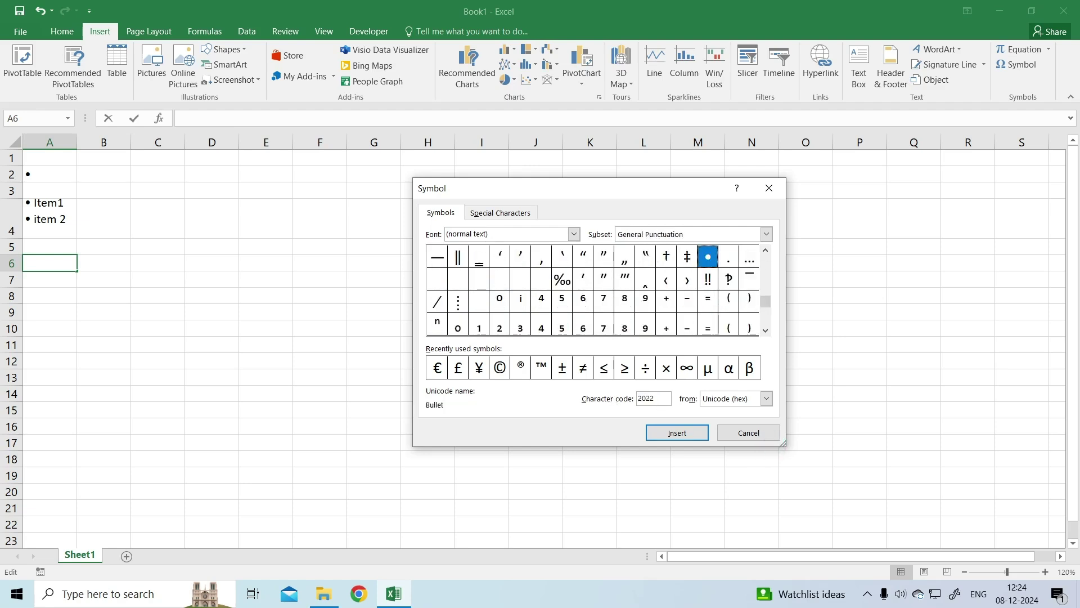
click(685, 434)
key(Escape)
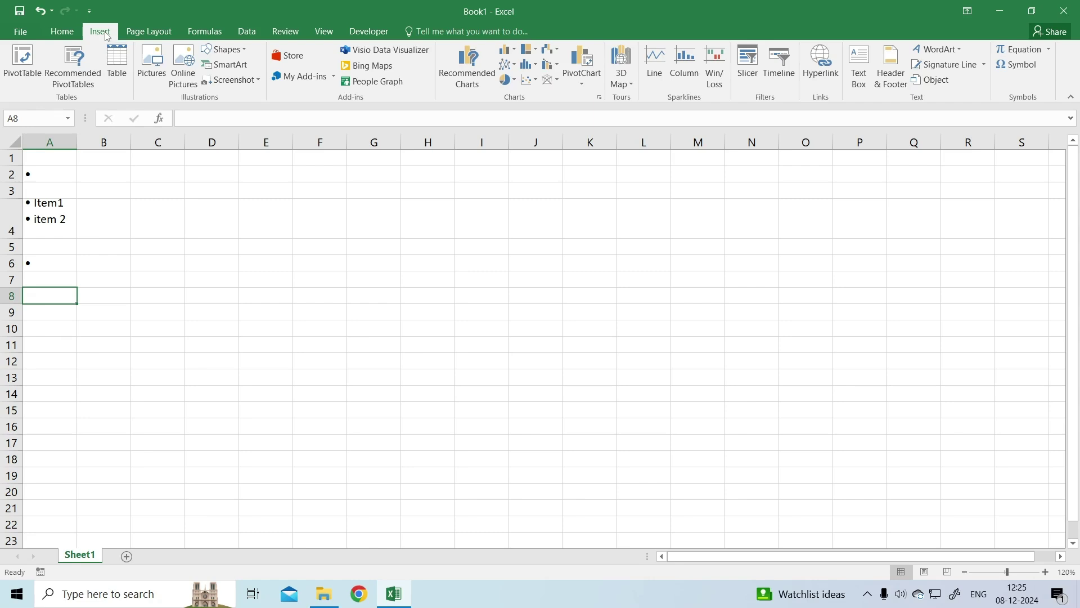
Step: Draw a text box on the sheet spanning about A8 to D13
click(860, 70)
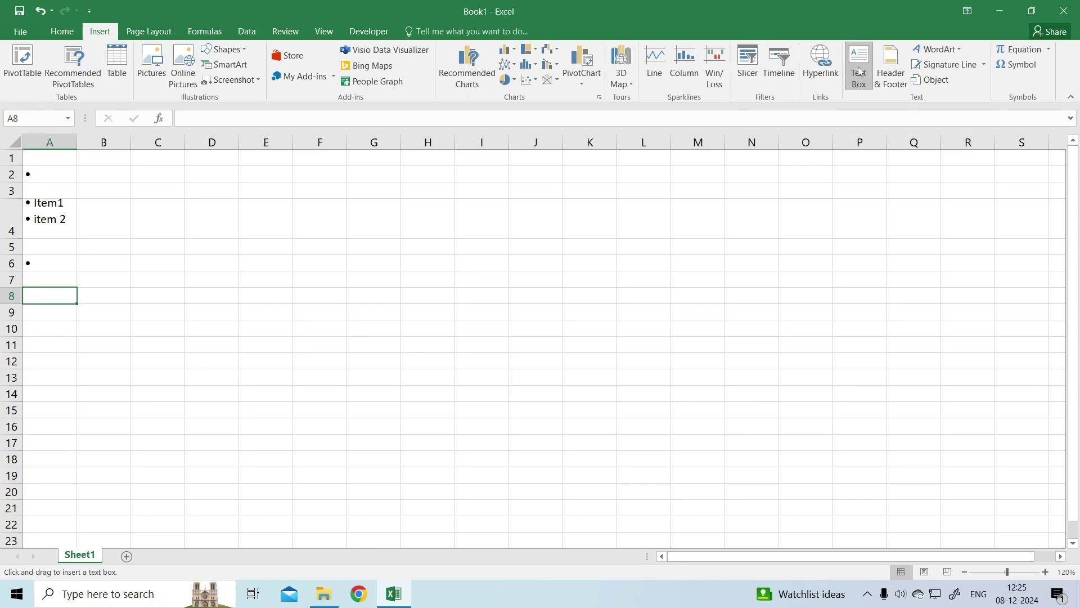
mouse_move(65, 292)
mouse_down()
mouse_move(204, 381)
mouse_move(24, 288)
mouse_up()
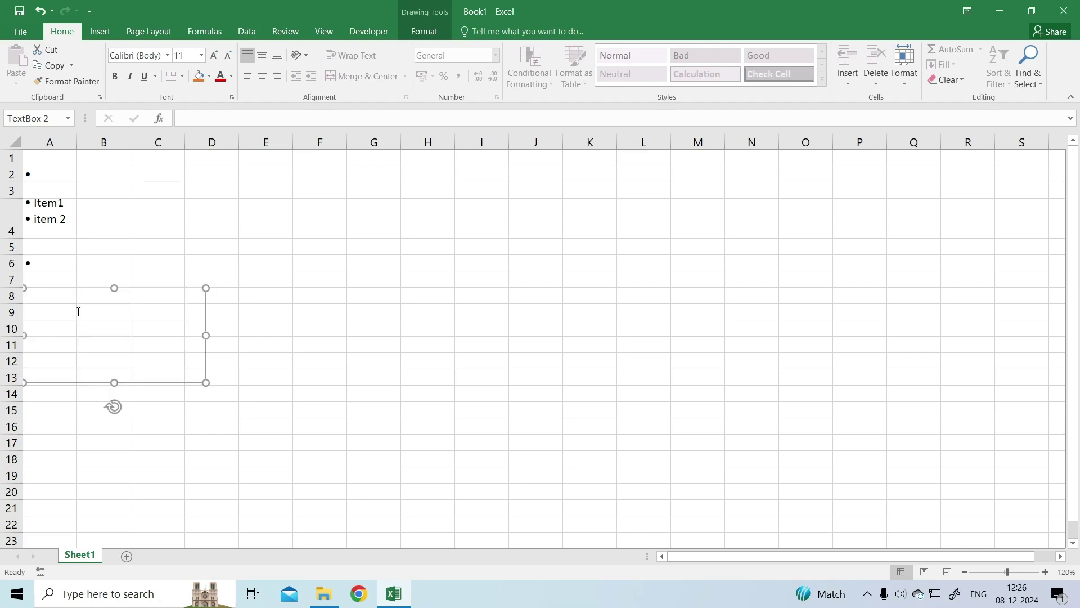
Step: Type ITEM1, ITEM 2, ITEM 3 and ITEM 4 on separate lines in the text box
click(129, 280)
click(29, 306)
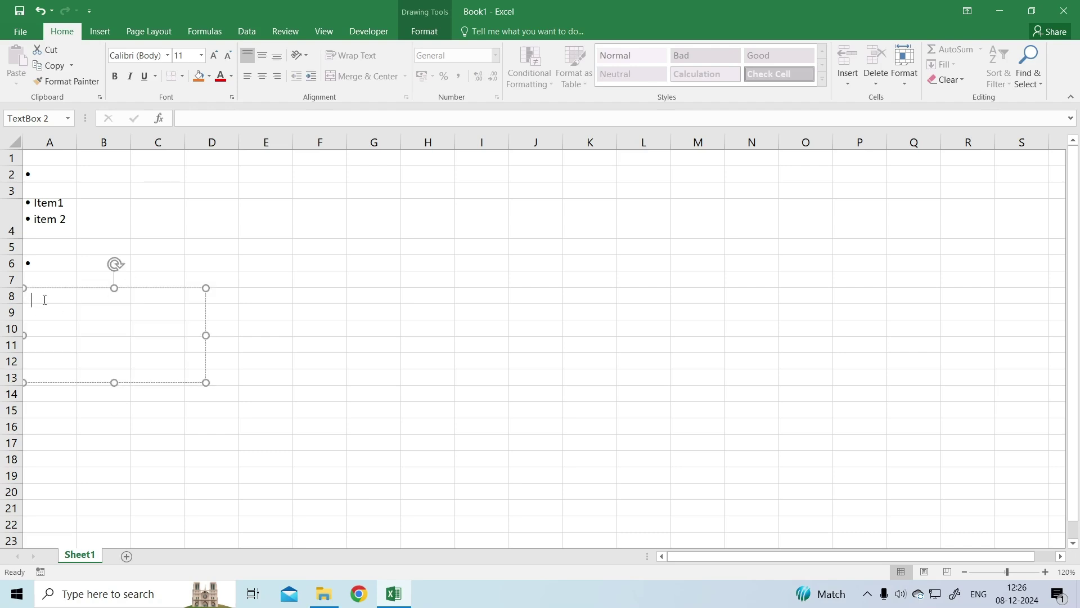
text(ITEM1)
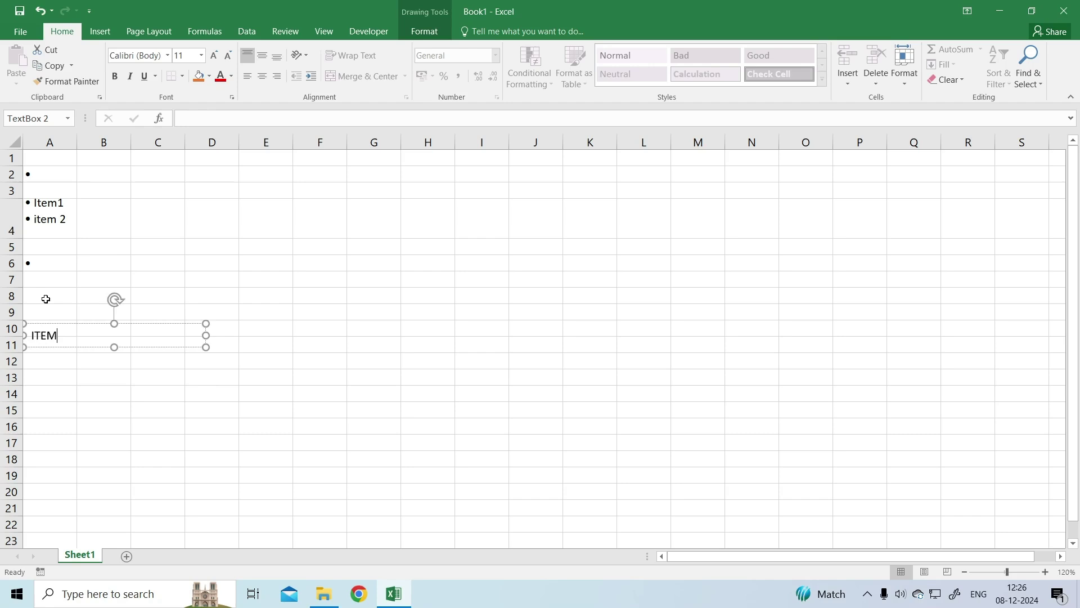
key(Return)
text(ITEM 2)
key(Return)
text(ITEM 3)
key(Return)
text(ITEM 4)
Step: Apply filled round bullets to all four text box lines
click(58, 313)
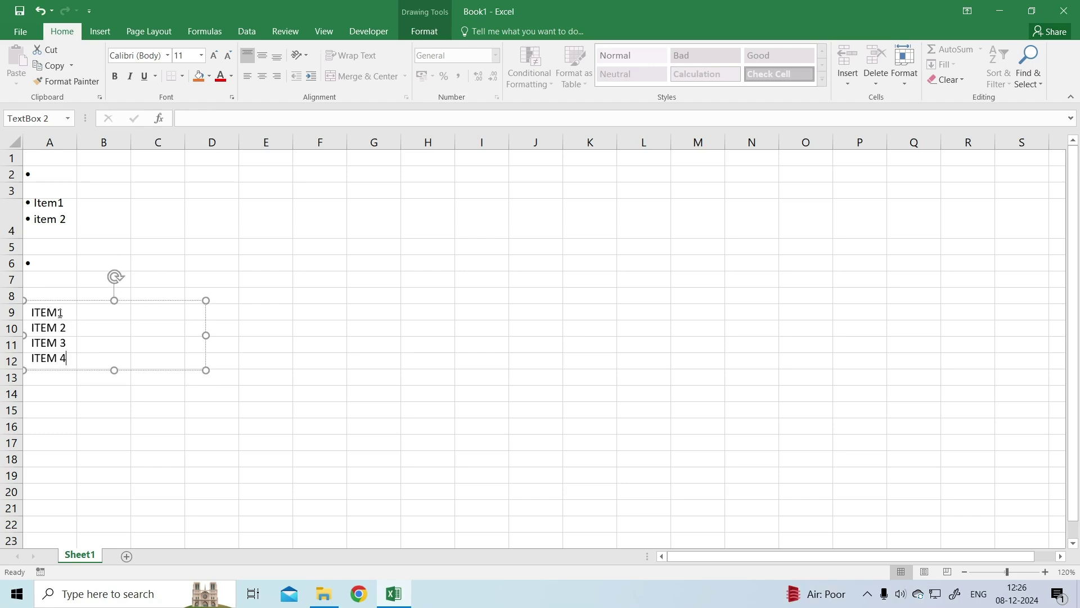
drag(68, 359, 31, 313)
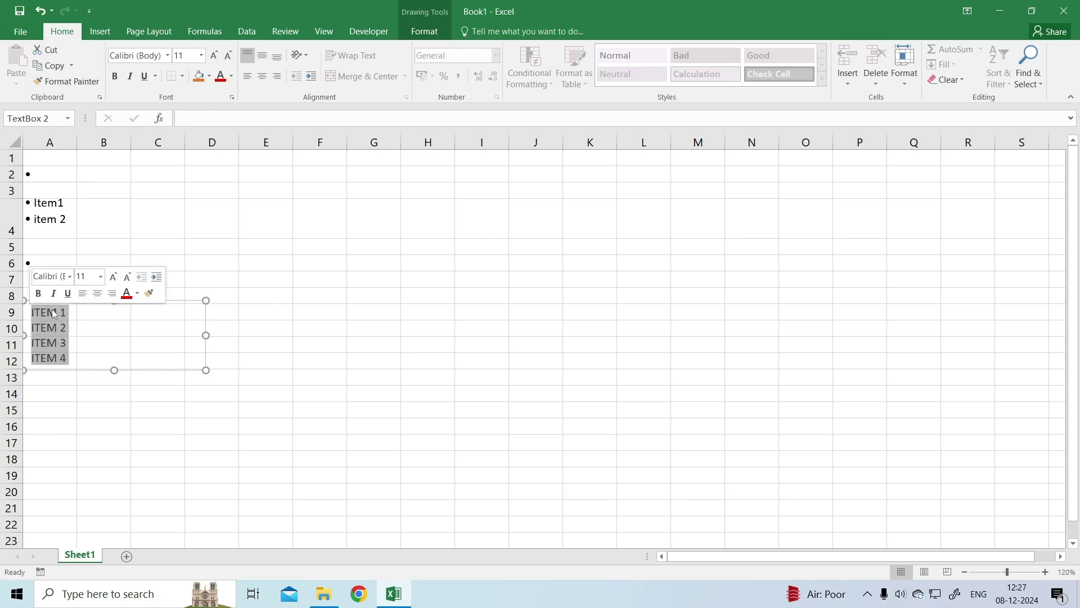
right_click(49, 312)
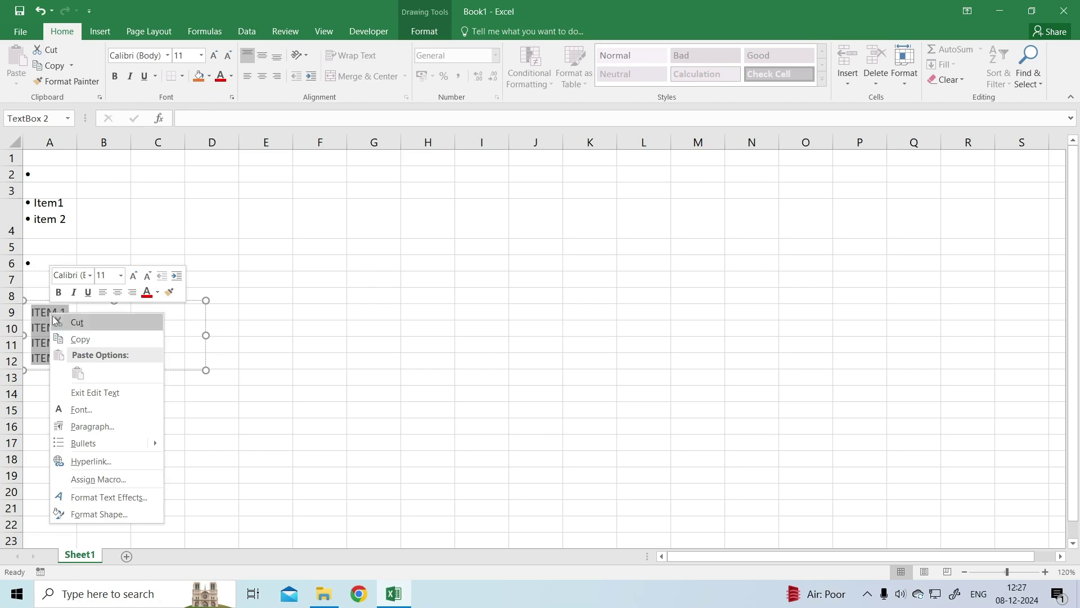
mouse_move(157, 449)
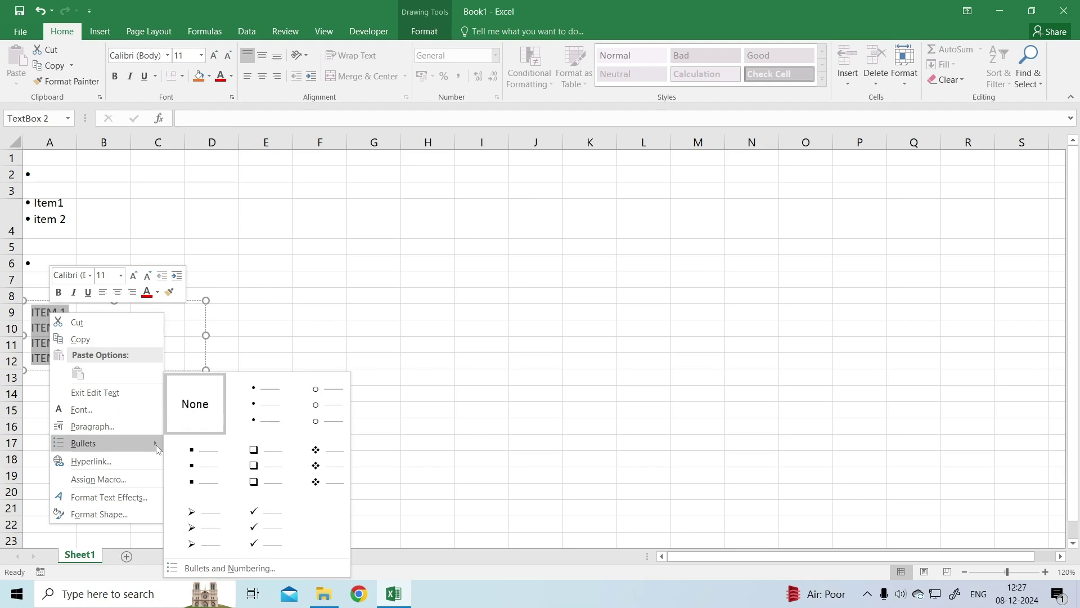
click(267, 407)
click(205, 410)
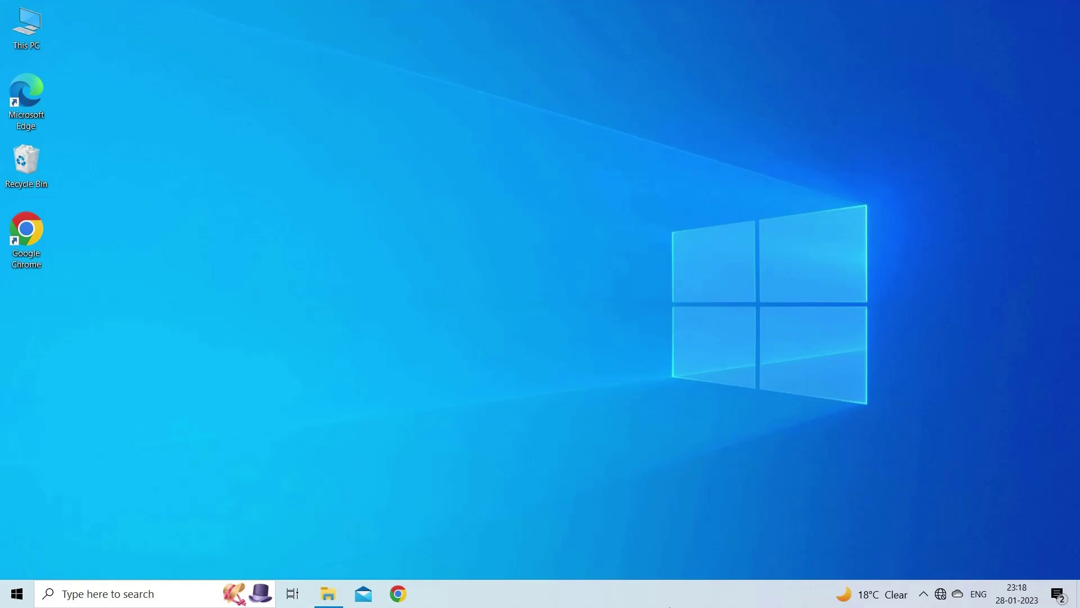